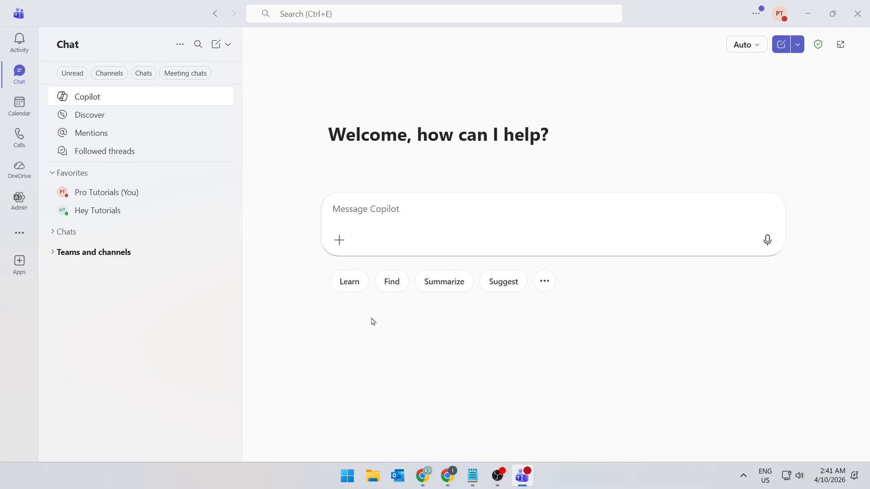
Switch to Word and open the account and product information page
key("super")
type("word")
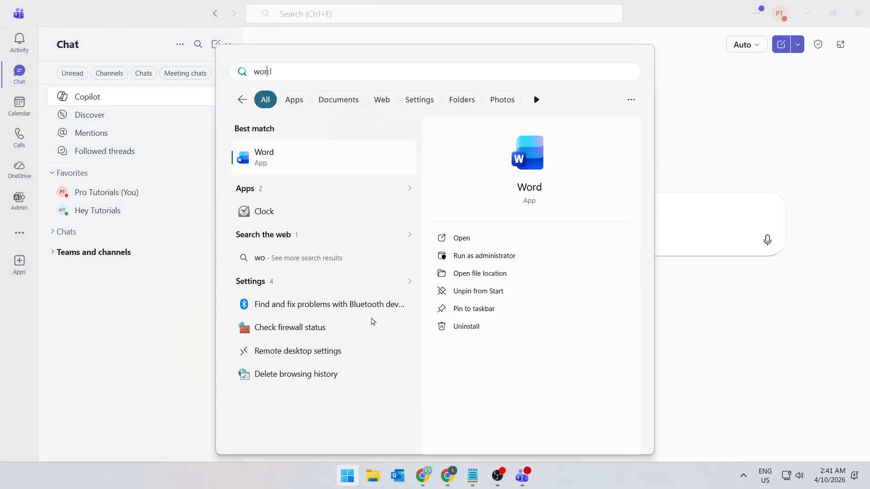
key("Return")
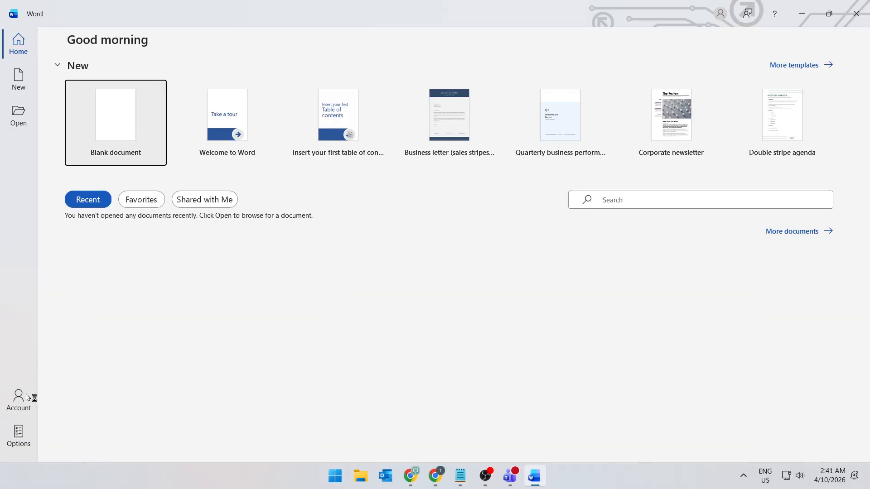
left_click(22, 397)
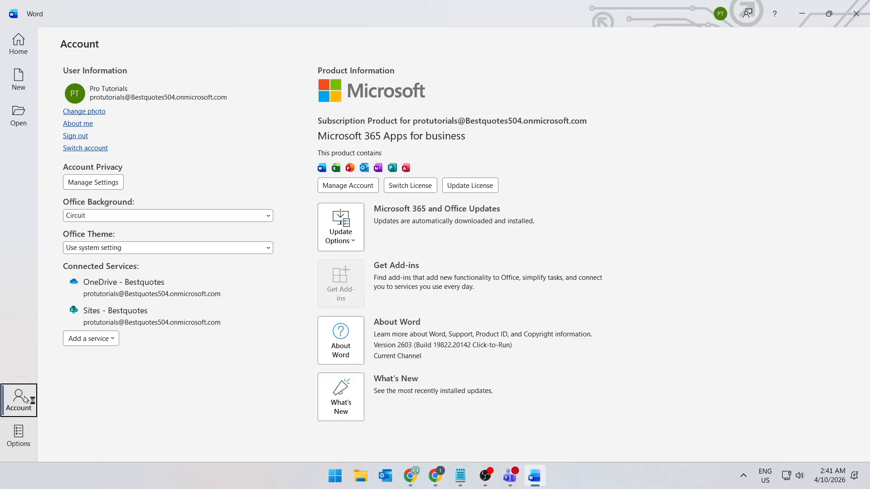
Check for and apply Microsoft 365 and Office updates, then dismiss the update dialog and close the Word start page
left_click(328, 241)
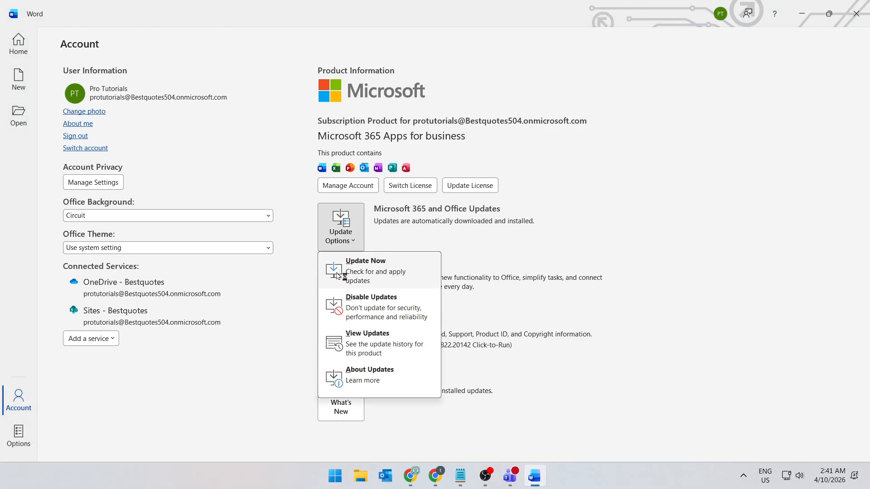
left_click(368, 271)
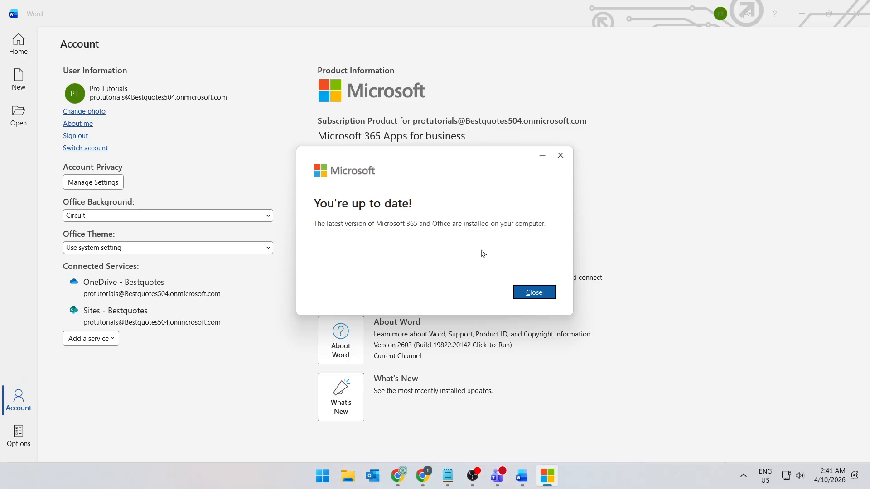
left_click(534, 294)
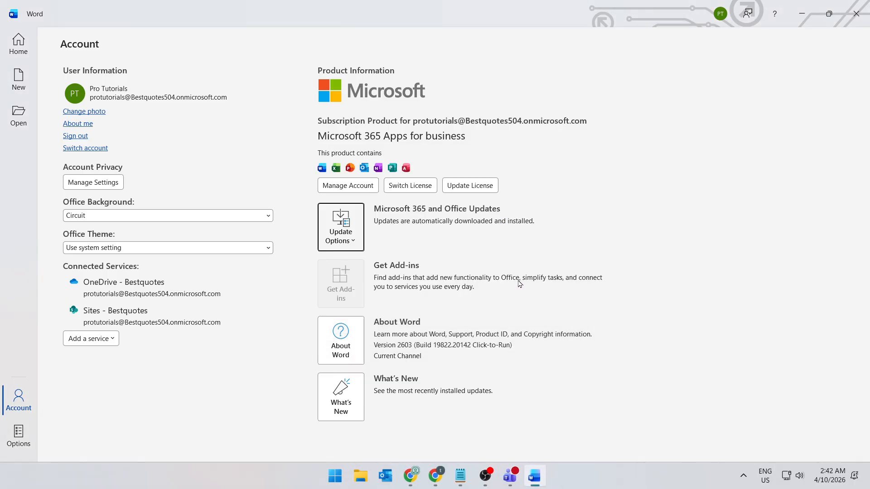
left_click(856, 14)
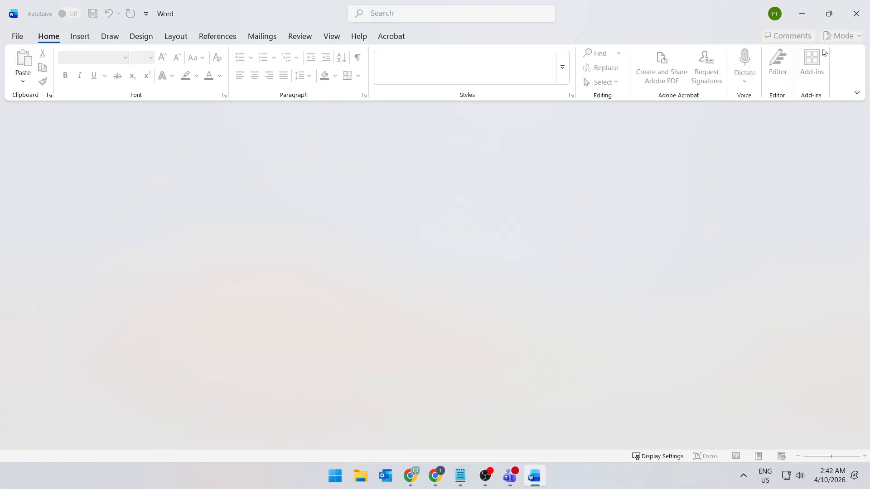
View the Windows power options, including Restart, and dismiss them without choosing one
left_click(347, 475)
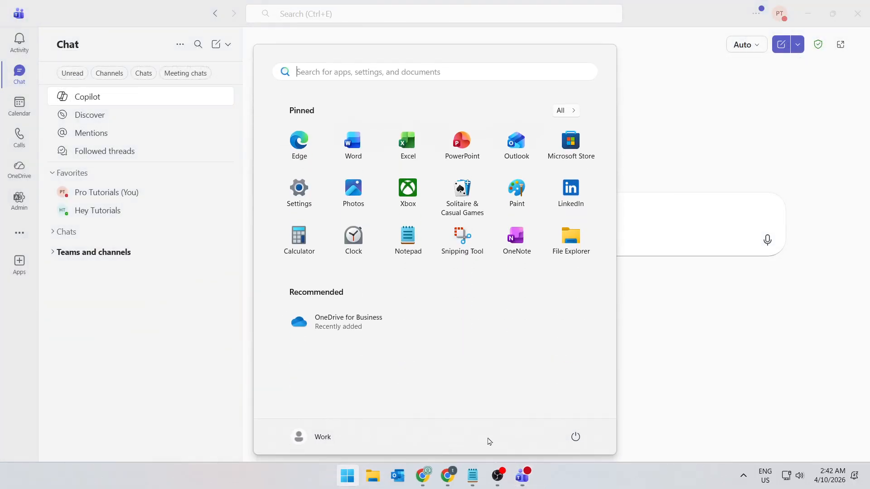
left_click(575, 436)
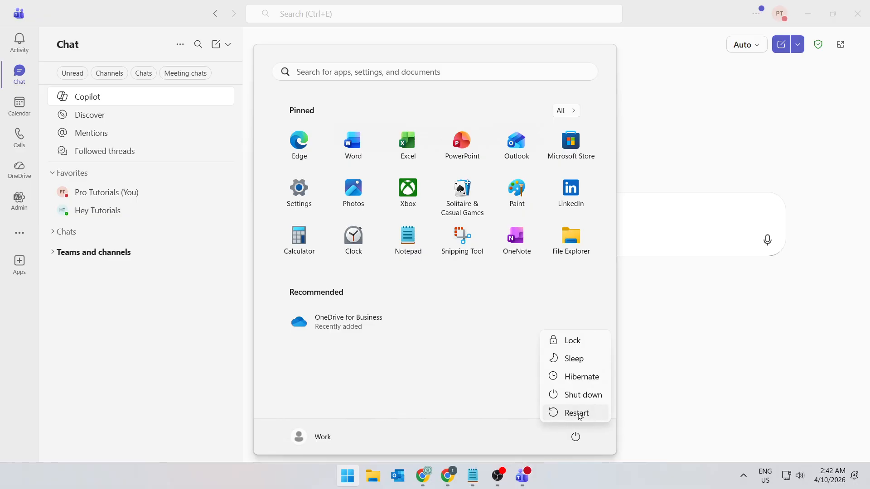
left_click(675, 409)
Launch Outlook normally with the Outlook profile to check its startup, then close it
left_click(399, 486)
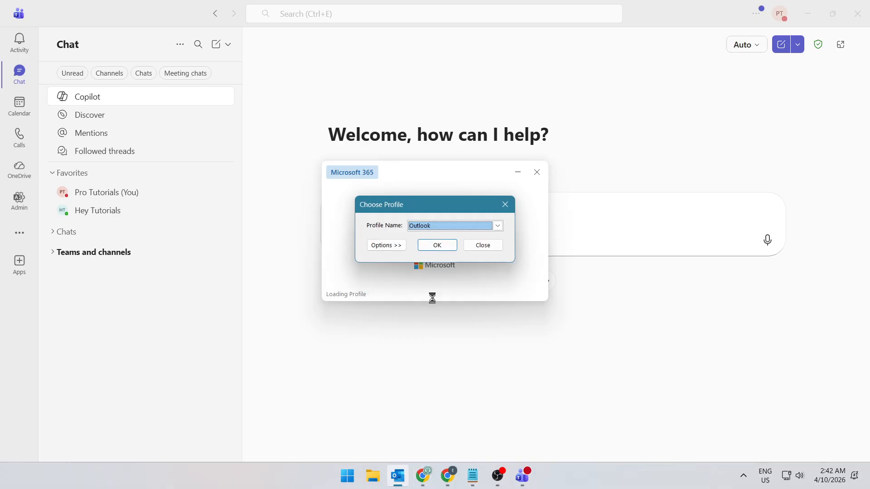
left_click(437, 245)
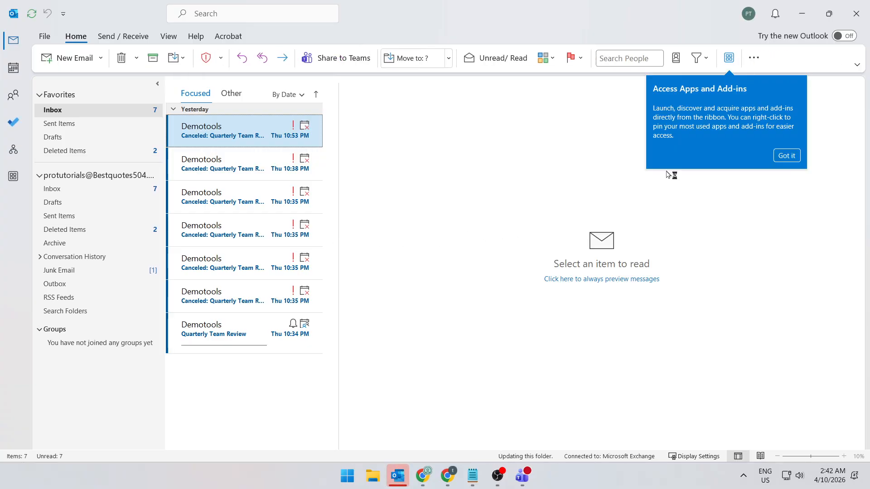
left_click(857, 14)
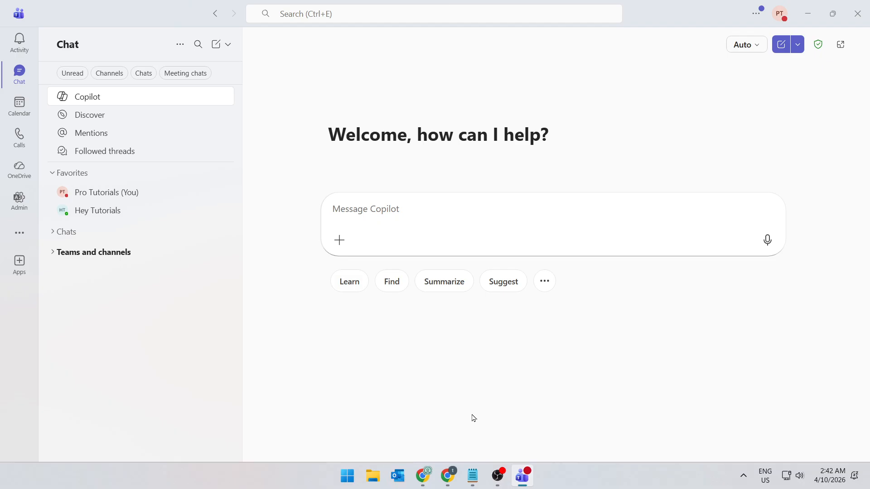
Start Outlook in safe mode by running "outlook.exe /safe" and loading the Outlook profile
key("super+r")
left_click_drag(127, 348, 500, 184)
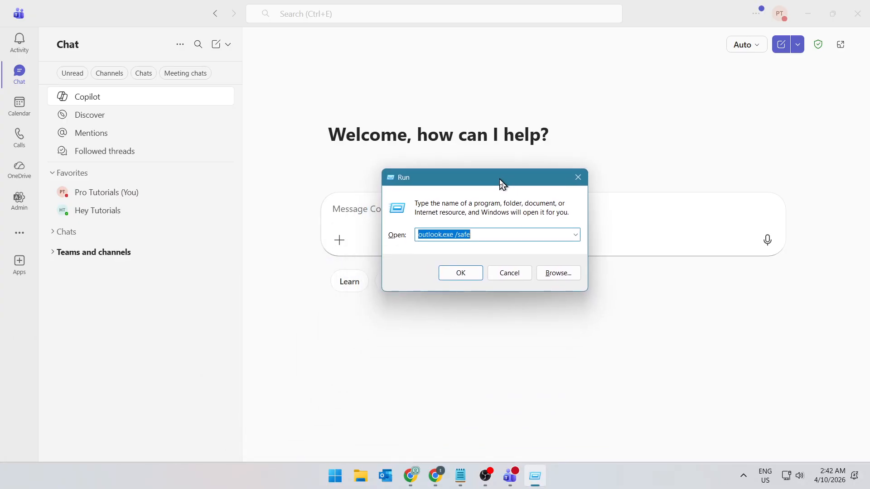
left_click(479, 232)
left_click_drag(487, 233, 381, 237)
left_click(499, 238)
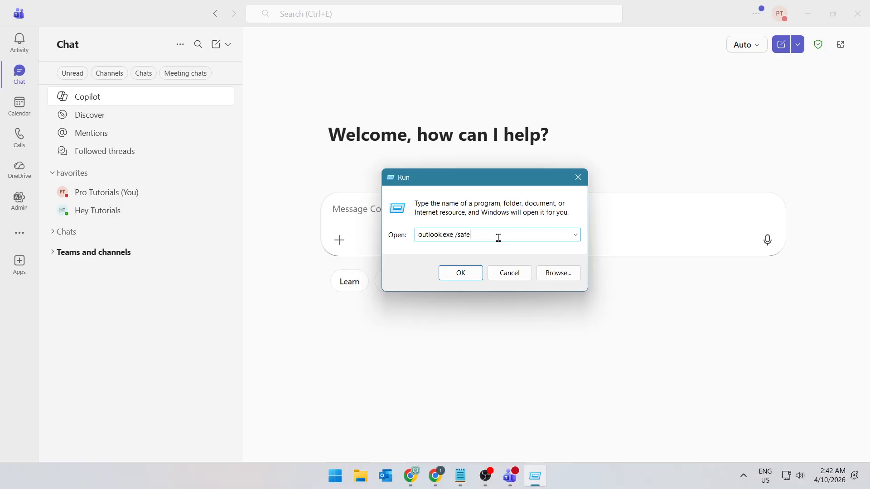
left_click(461, 273)
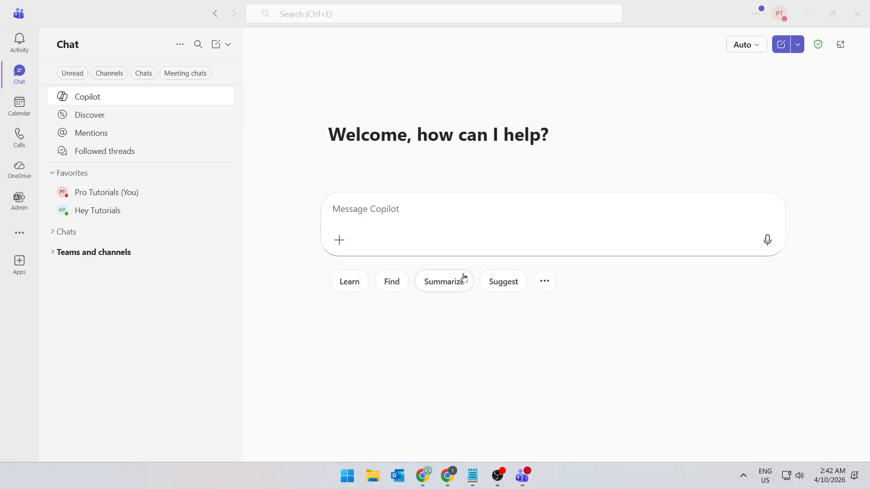
left_click(443, 244)
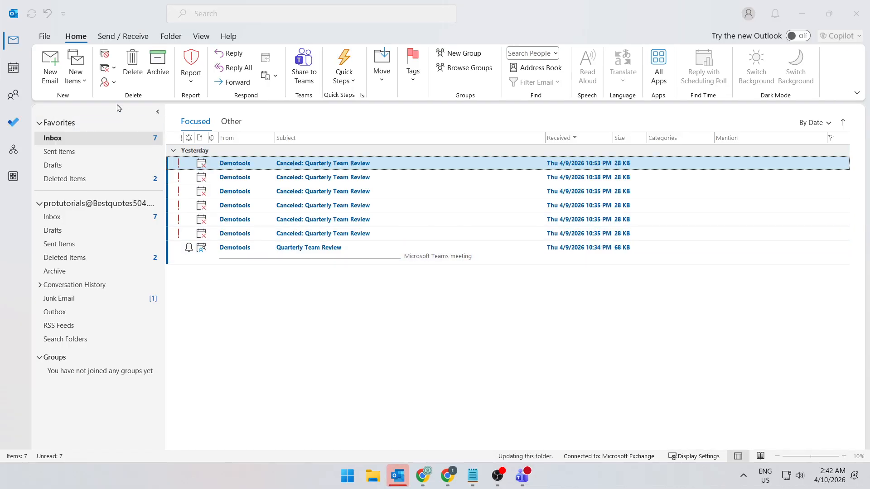
Open the list of COM Add-ins from the Outlook options
left_click(44, 36)
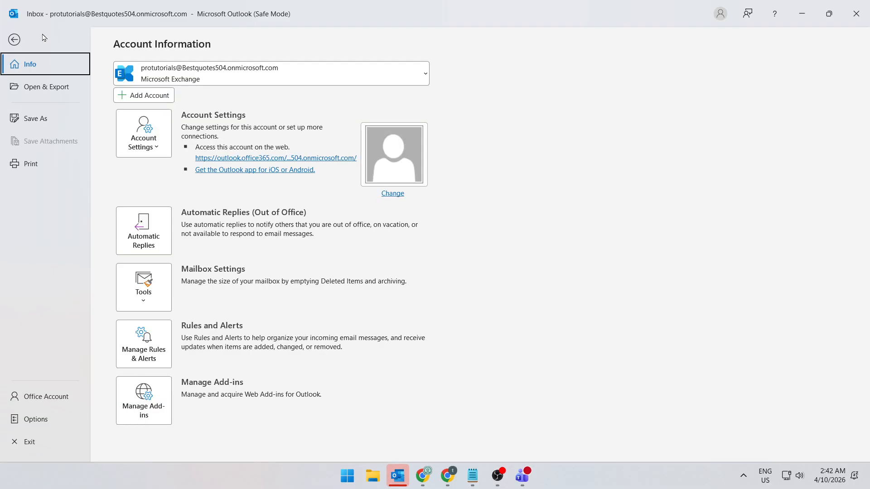
left_click(33, 419)
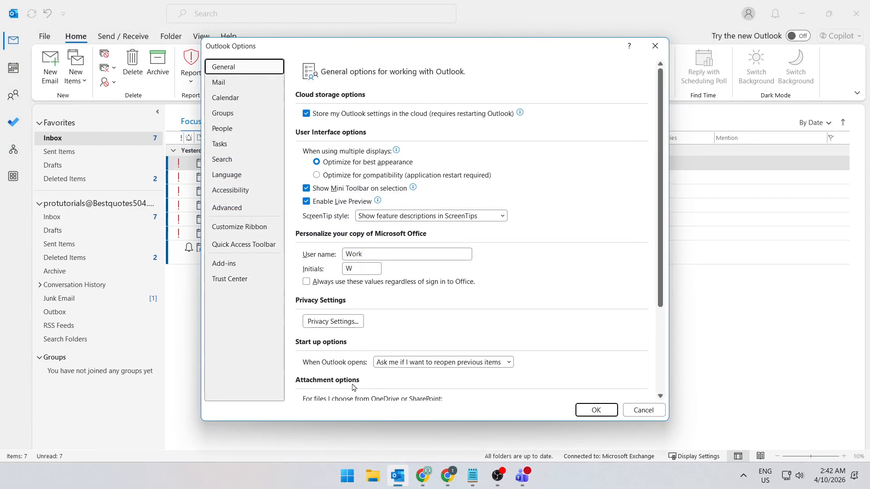
left_click(242, 267)
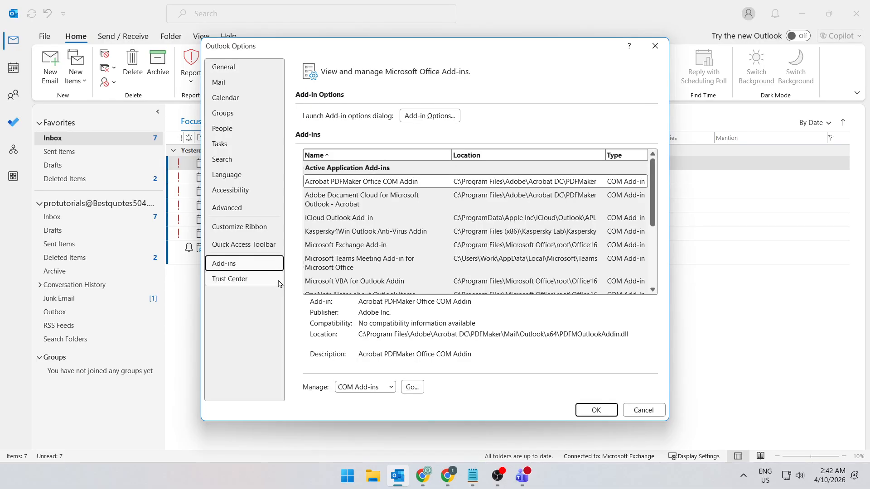
left_click(375, 391)
left_click(360, 400)
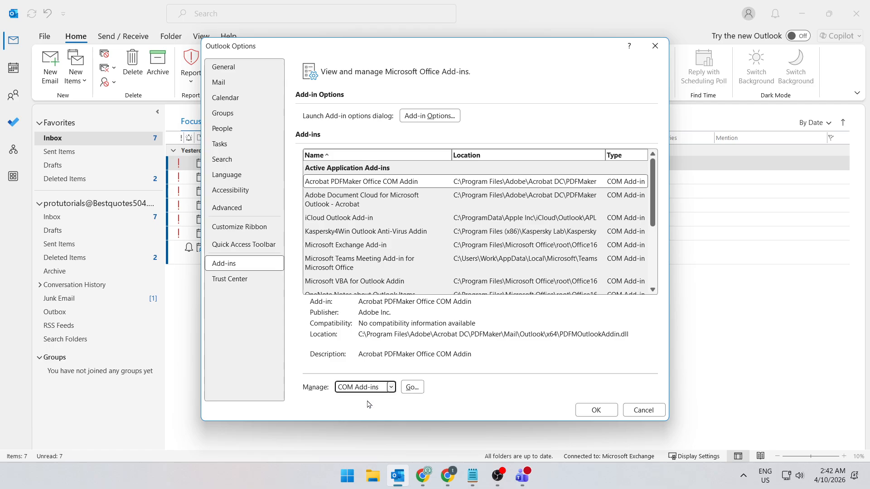
left_click(412, 387)
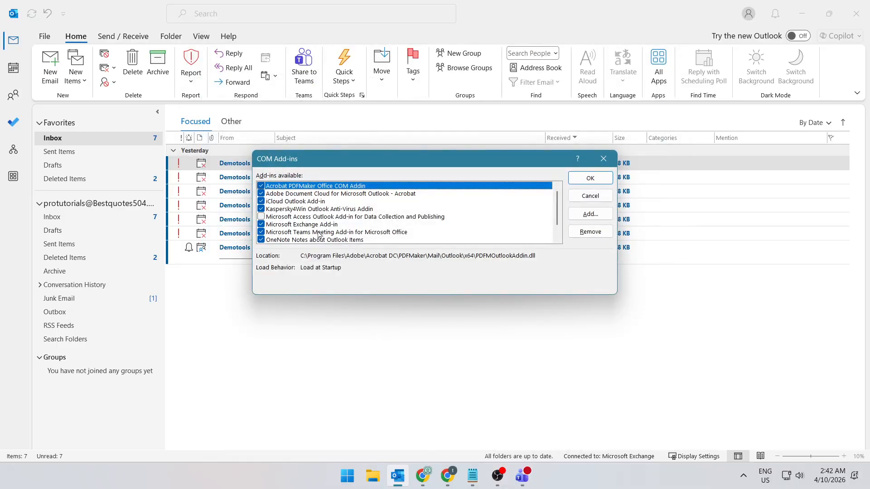
Disable the Microsoft Teams Meeting Add-in for Microsoft Office and apply the change
scroll(319, 234, "down", 1)
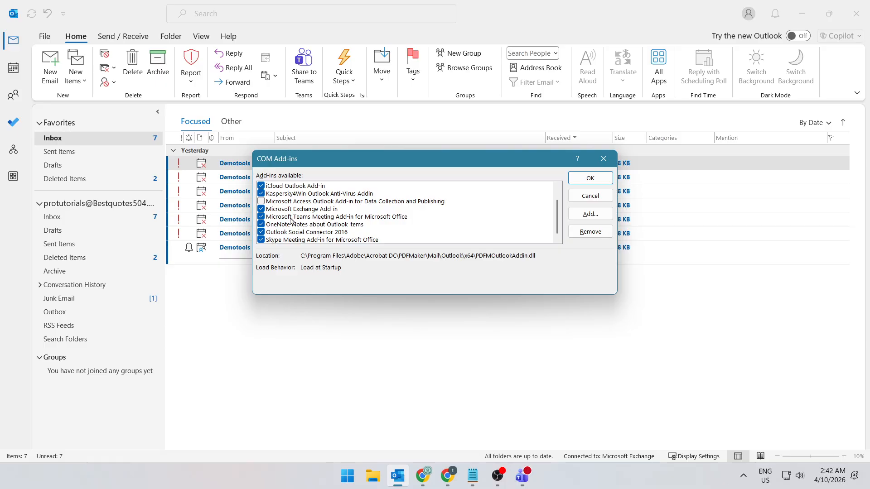
left_click(261, 217)
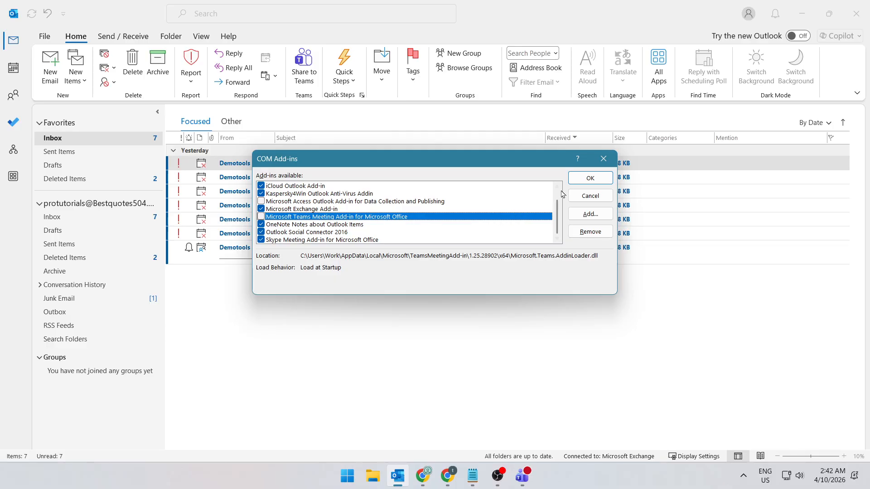
left_click(586, 179)
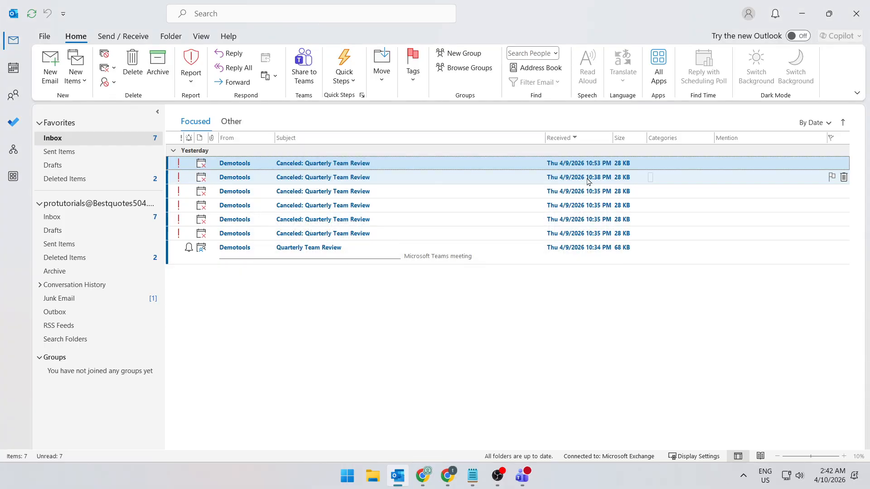
Restart Outlook in normal mode with the Outlook profile and dismiss the Focused Inbox tip
left_click(856, 13)
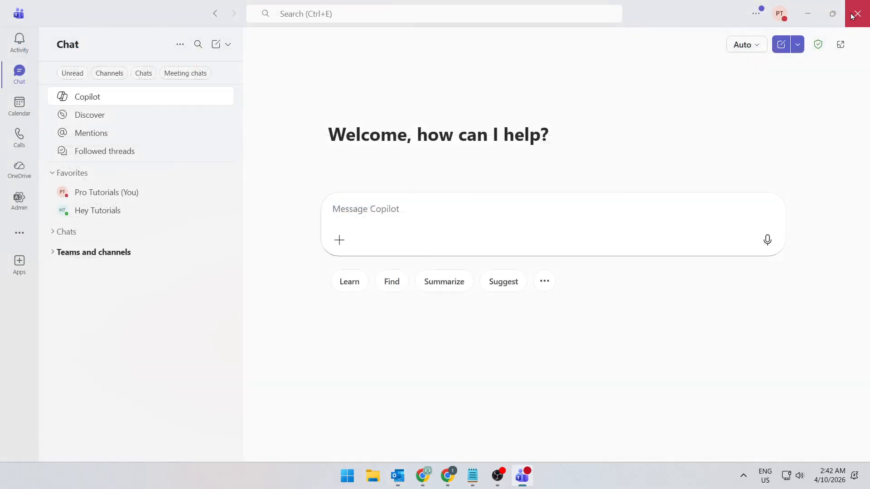
left_click(398, 480)
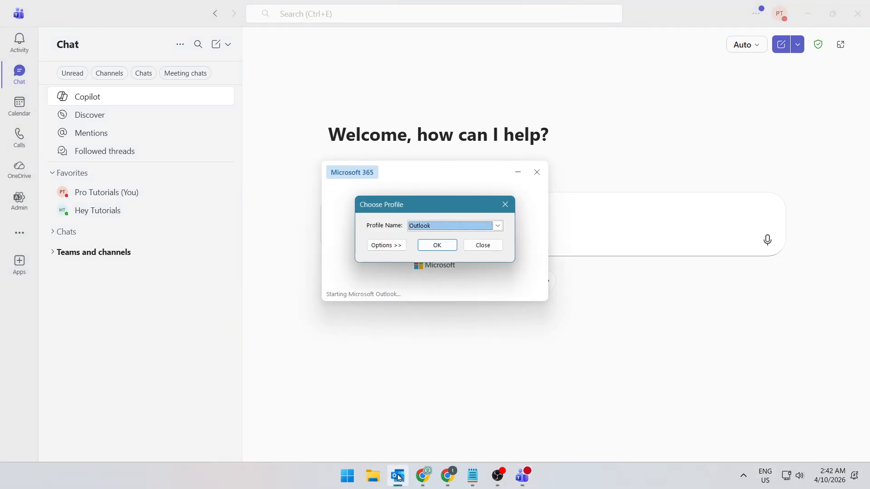
left_click(437, 245)
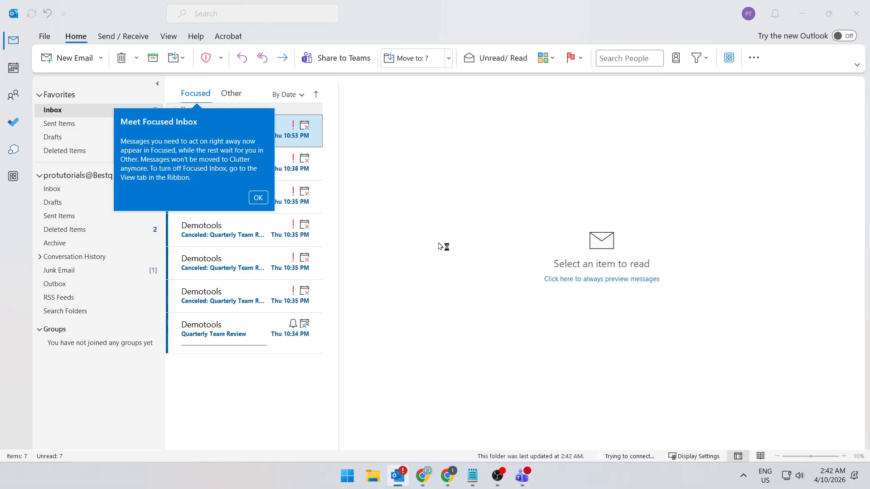
left_click(258, 198)
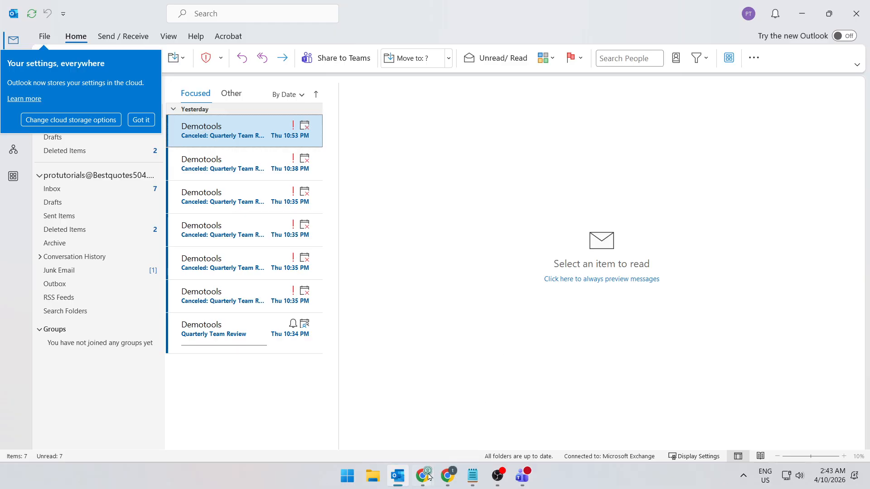
Switch to Chrome and download the Visual C++ Redistributable from aka.ms/vs/17/release/vc_redist.x64.exe
left_click(448, 476)
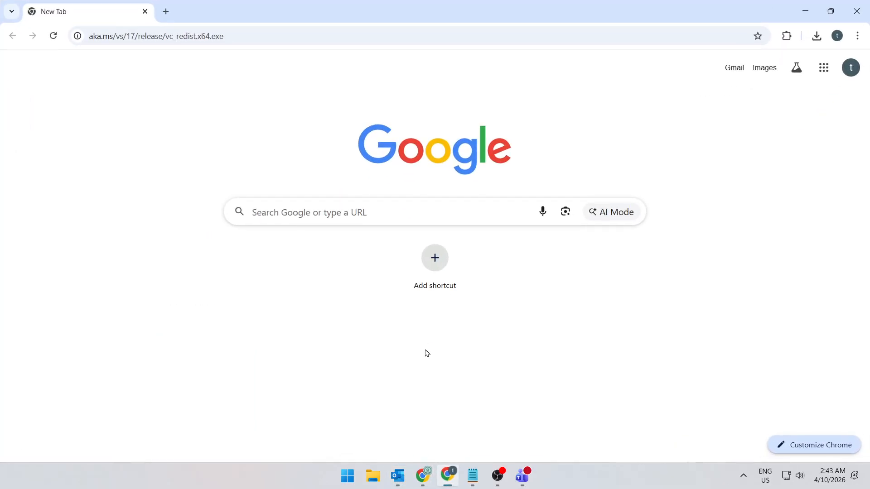
left_click(247, 37)
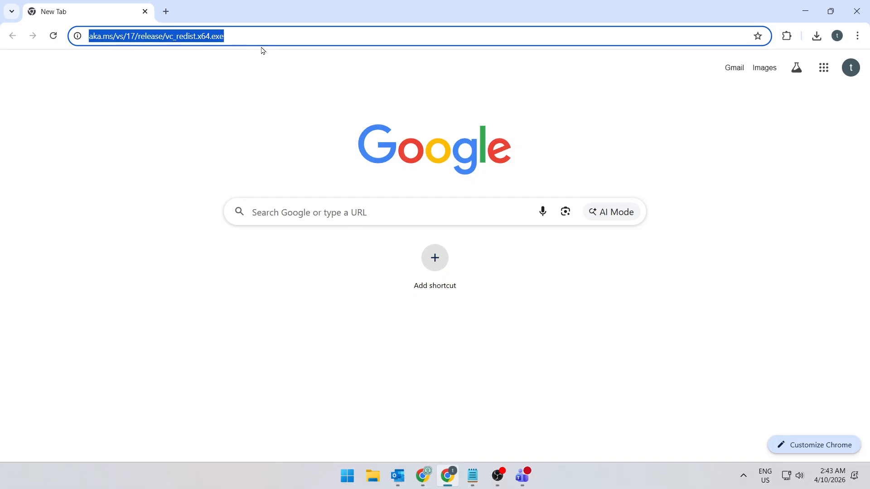
key("Return")
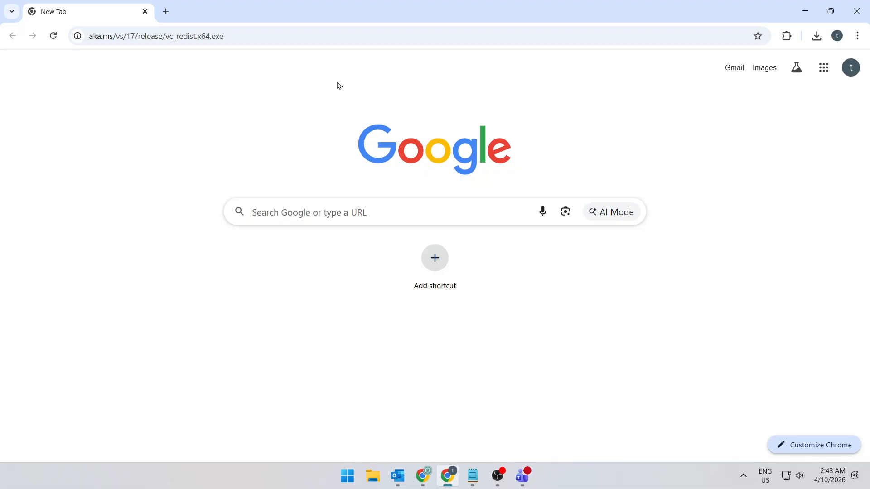
left_click_drag(165, 36, 208, 40)
left_click(222, 64)
Run the downloaded VC_redist.x64 installer and start repairing the Microsoft Visual C++ 2015-2022 Redistributable (x64)
left_click(816, 36)
left_click(709, 94)
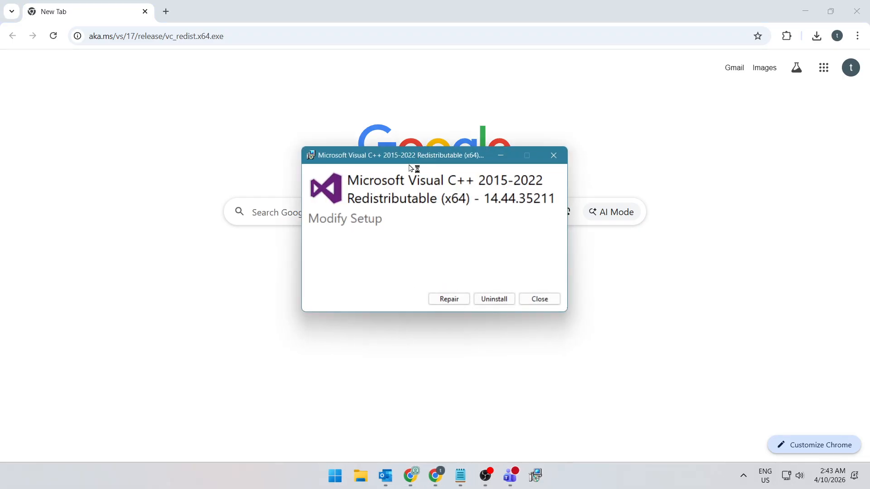
left_click(455, 301)
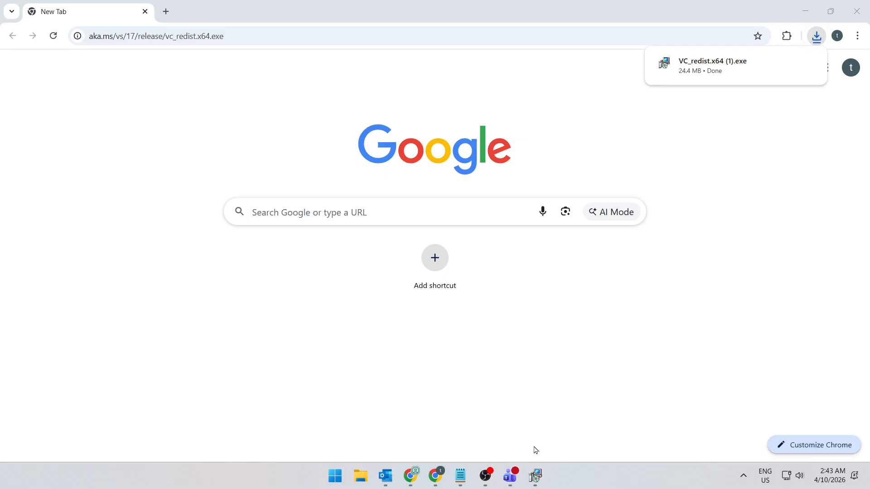
left_click(536, 476)
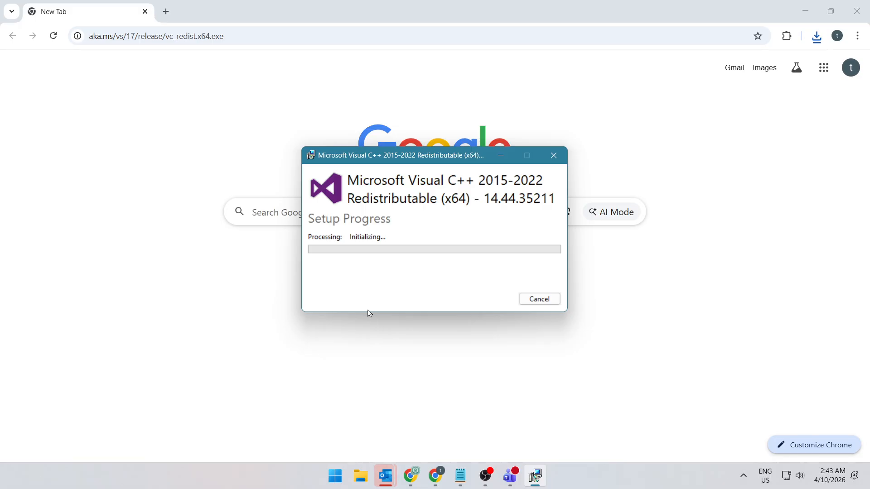
left_click(335, 476)
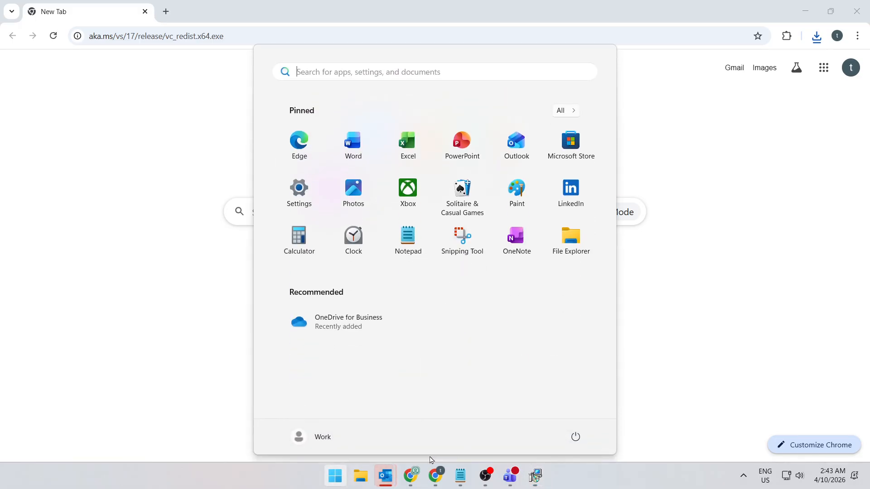
left_click(575, 438)
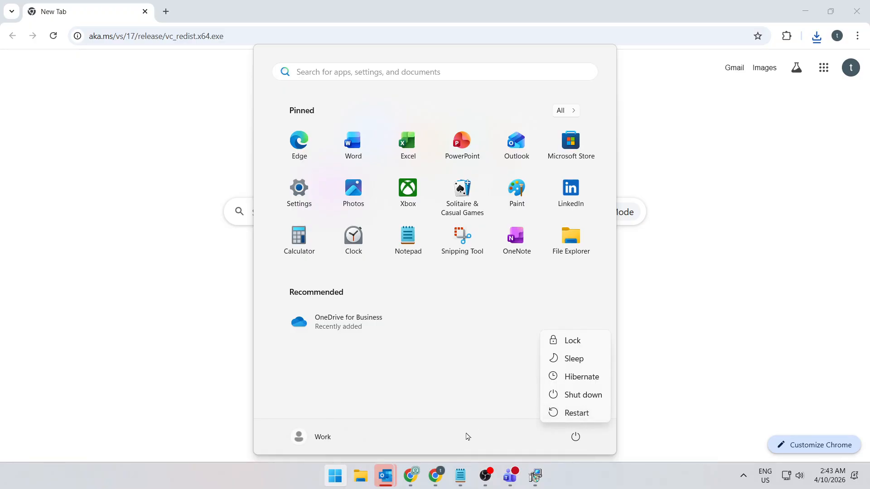
Restart Outlook using the Outlook profile and dismiss the Focused Inbox tip
right_click(388, 482)
left_click(390, 451)
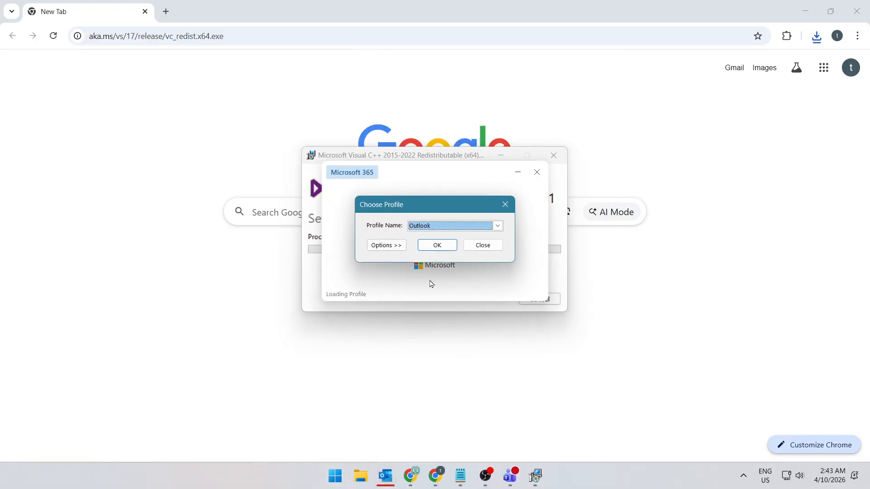
left_click(441, 247)
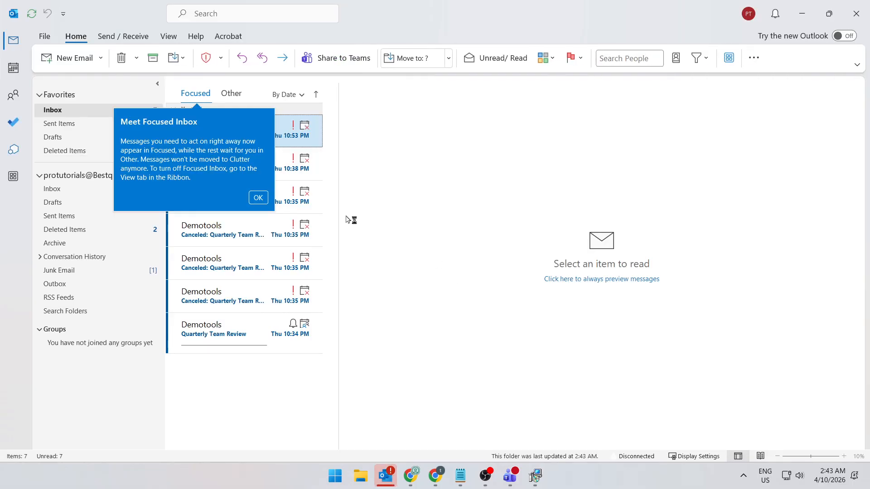
left_click(259, 197)
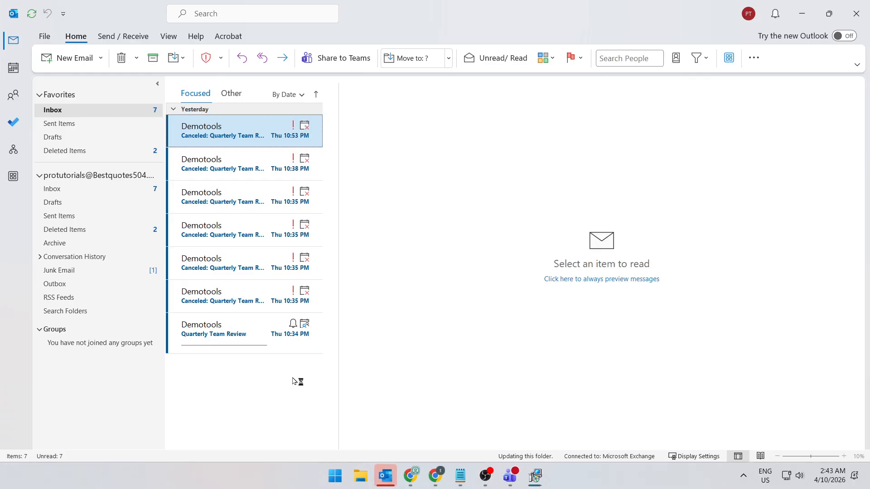
Open the installed apps list in Windows Settings and search it for "Microsoft 3"
key("super+i")
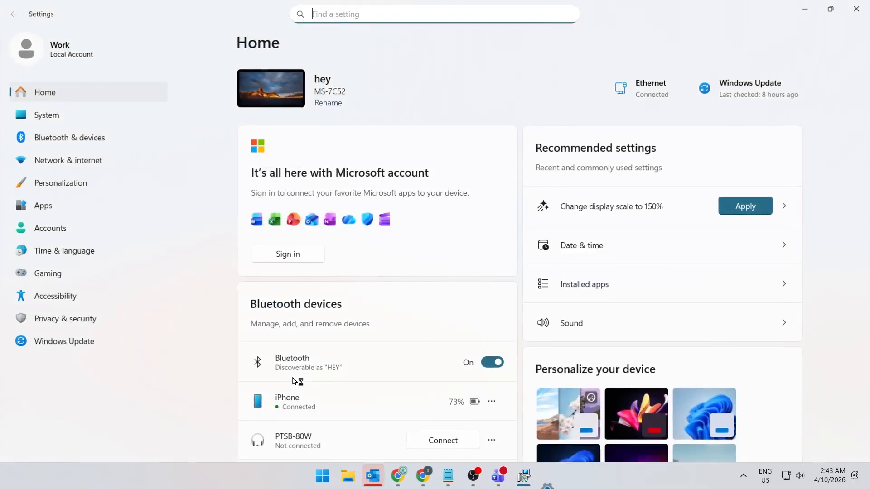
left_click(76, 211)
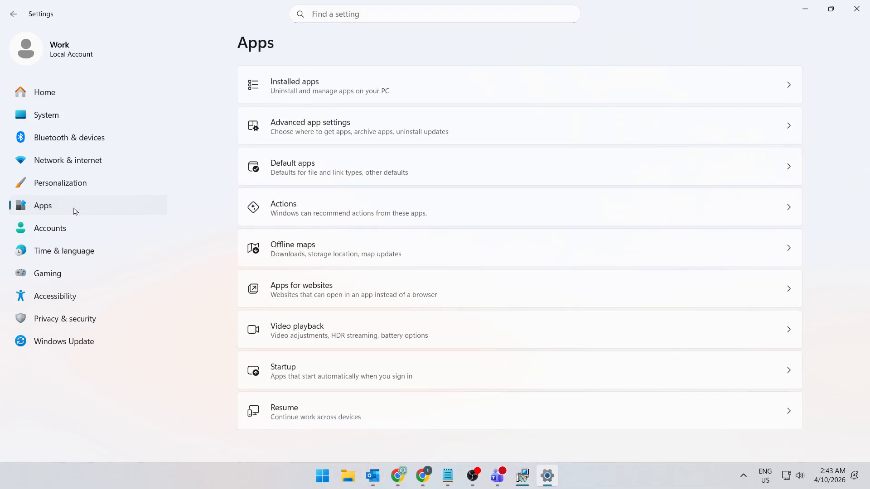
left_click(339, 90)
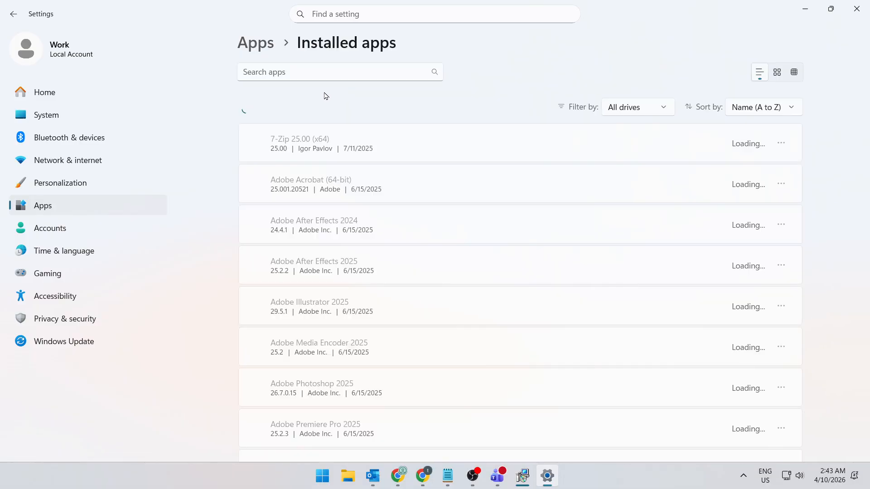
left_click(296, 70)
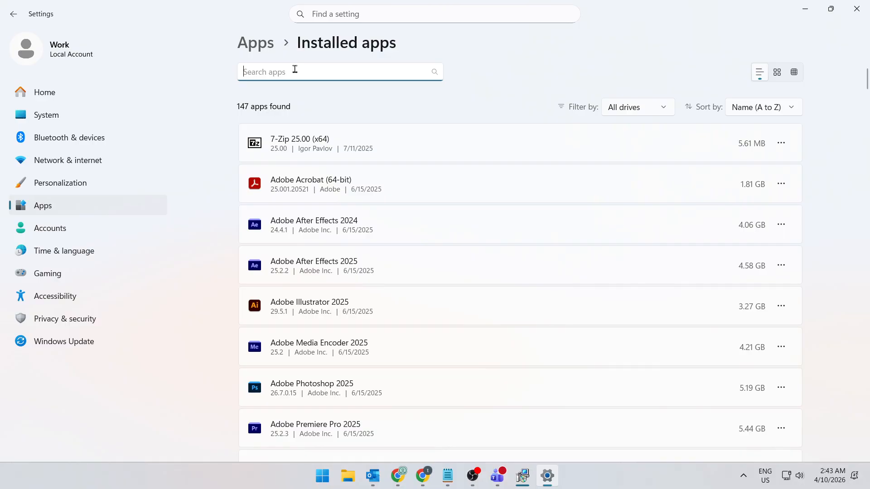
type("microso")
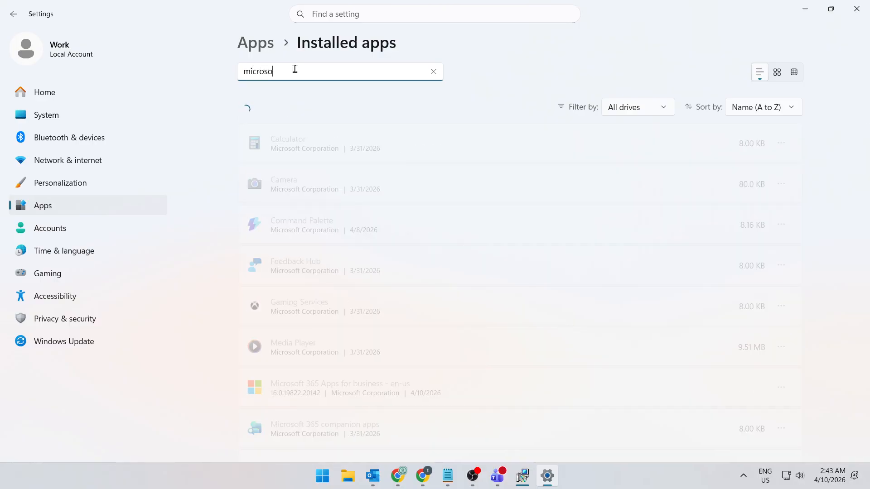
type("ft 3")
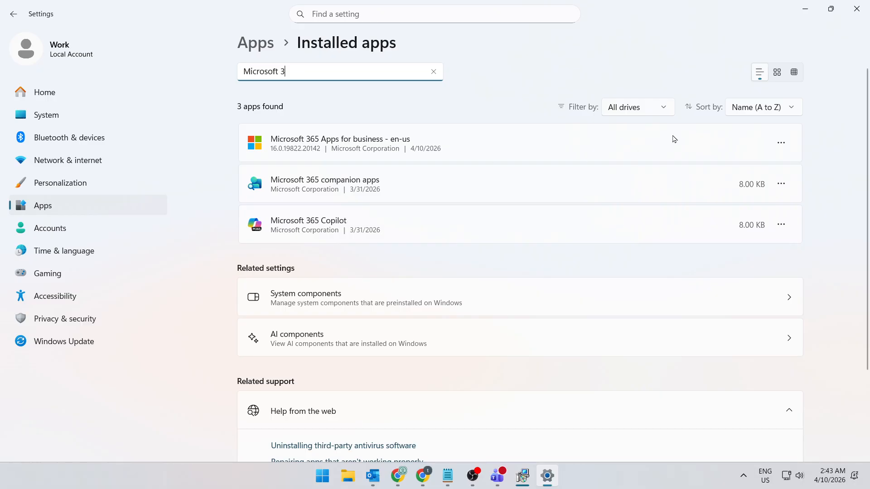
Start an Online Repair of Microsoft 365 Apps for business - en-us
left_click(781, 144)
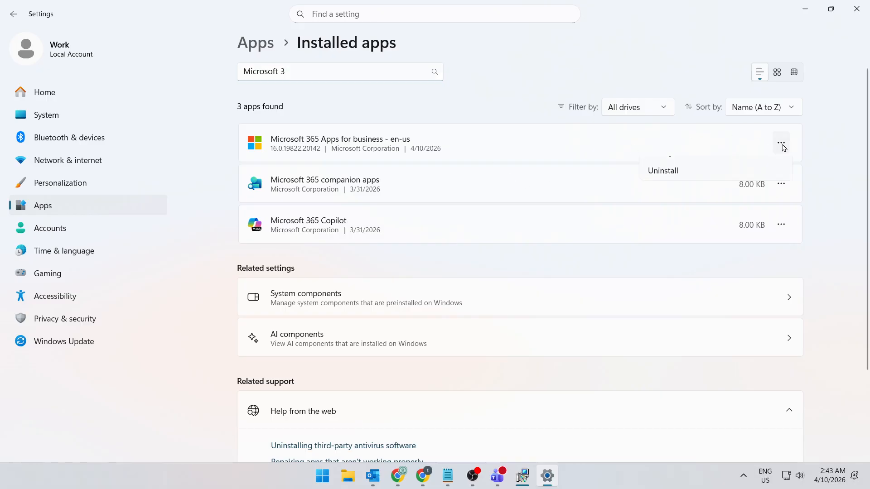
left_click(682, 168)
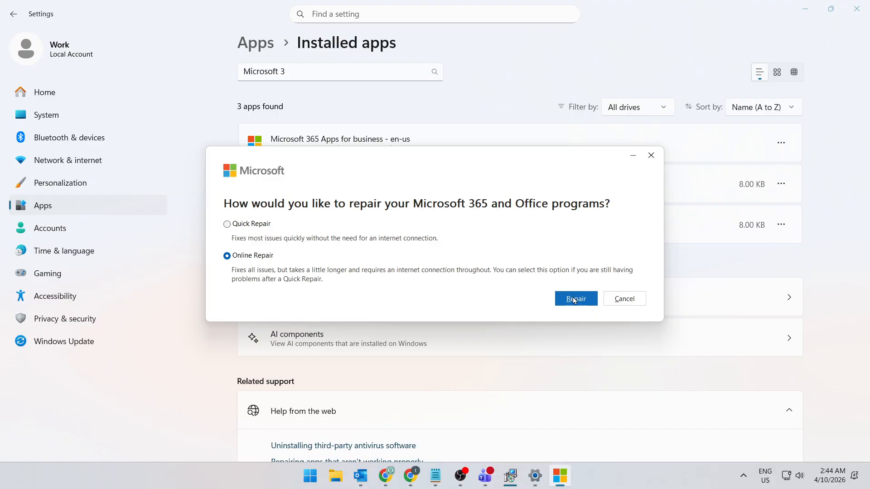
left_click(575, 300)
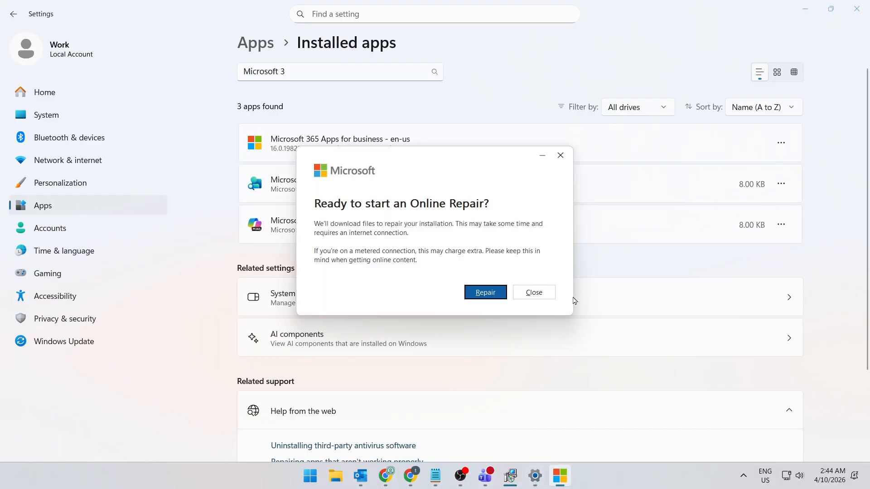
left_click(486, 292)
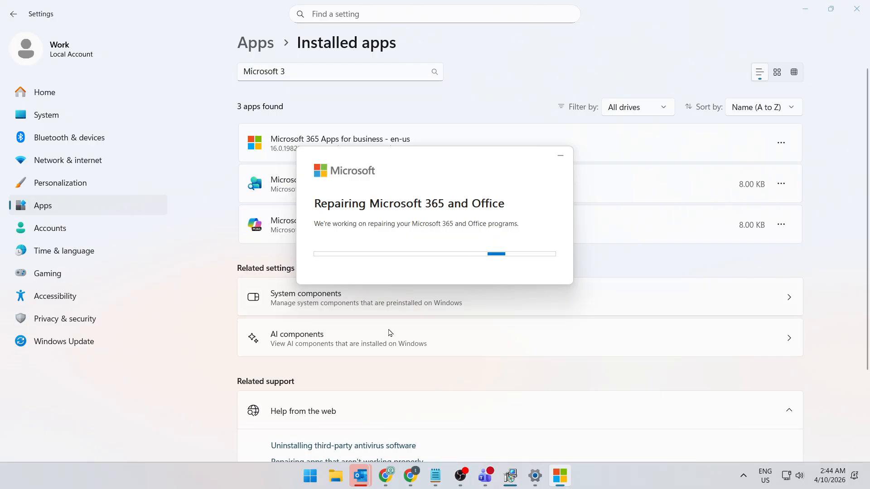
left_click(313, 480)
left_click(576, 437)
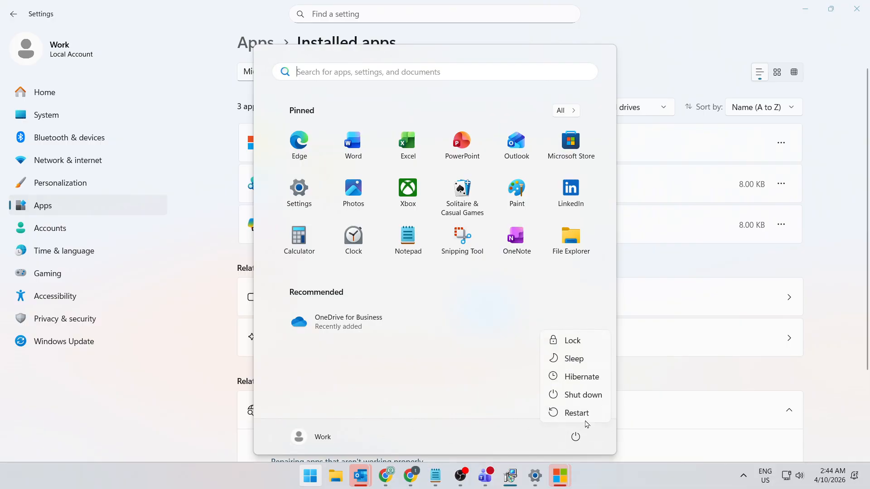
left_click(663, 387)
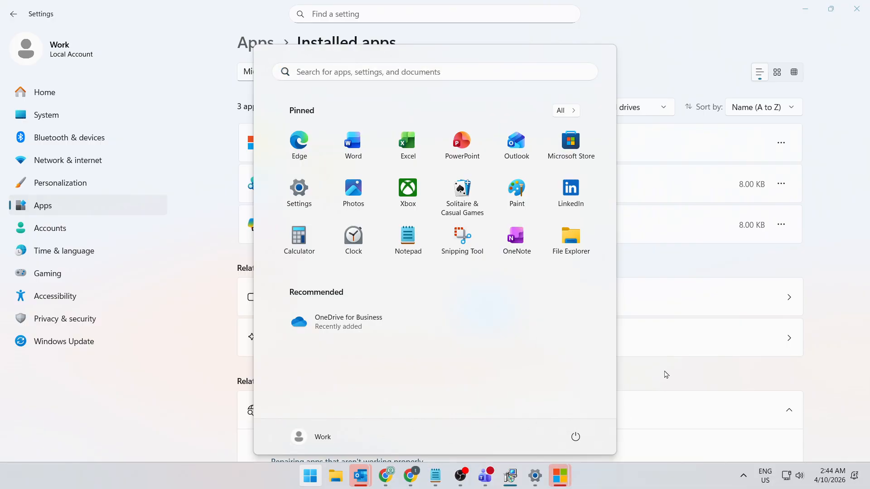
left_click(666, 373)
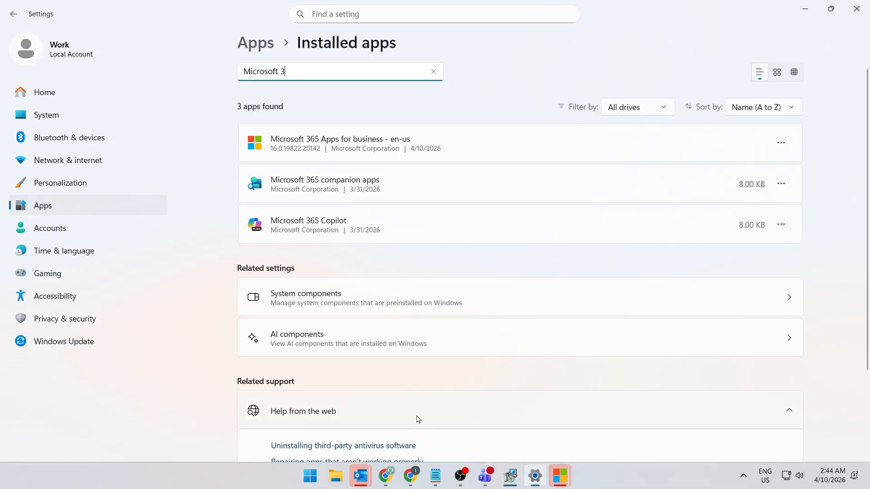
Switch to Outlook, dismiss the new search tip, and open the Account Information page
mouse_move(363, 484)
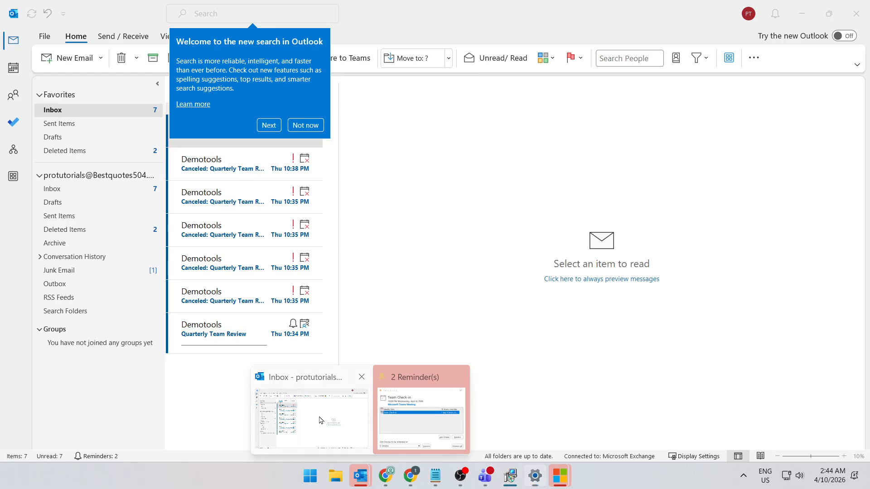
left_click(358, 411)
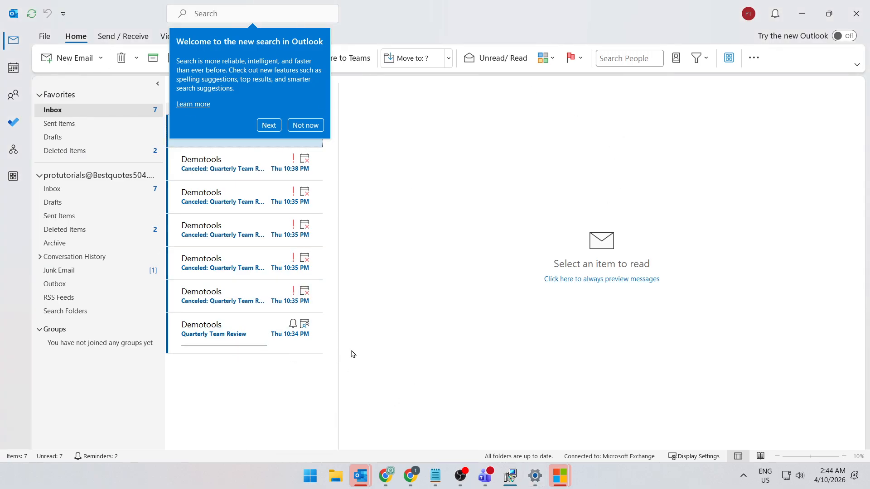
left_click(407, 380)
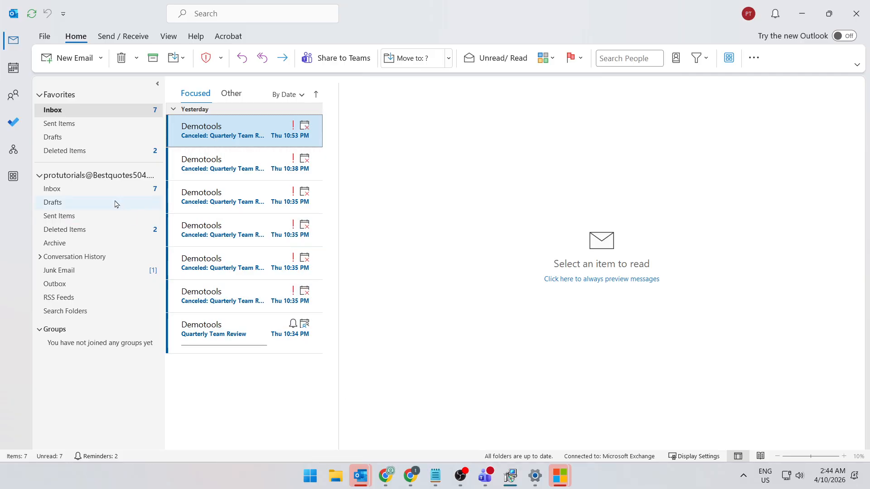
left_click(158, 419)
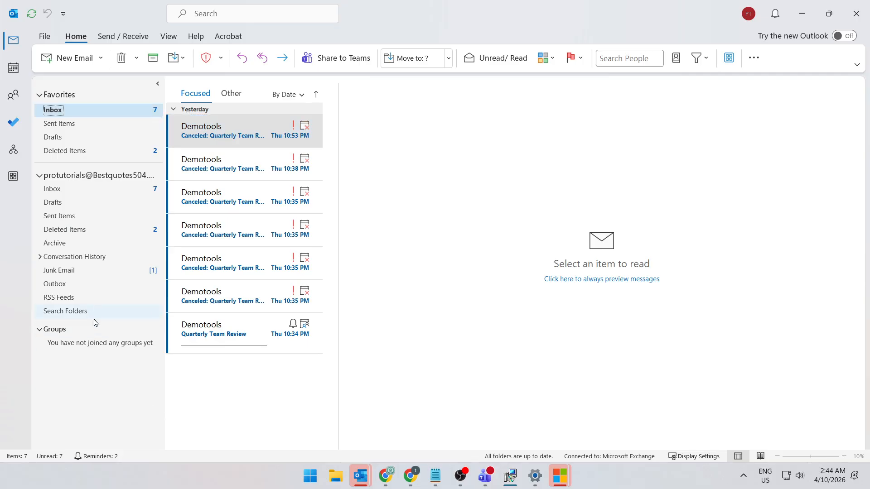
left_click(48, 39)
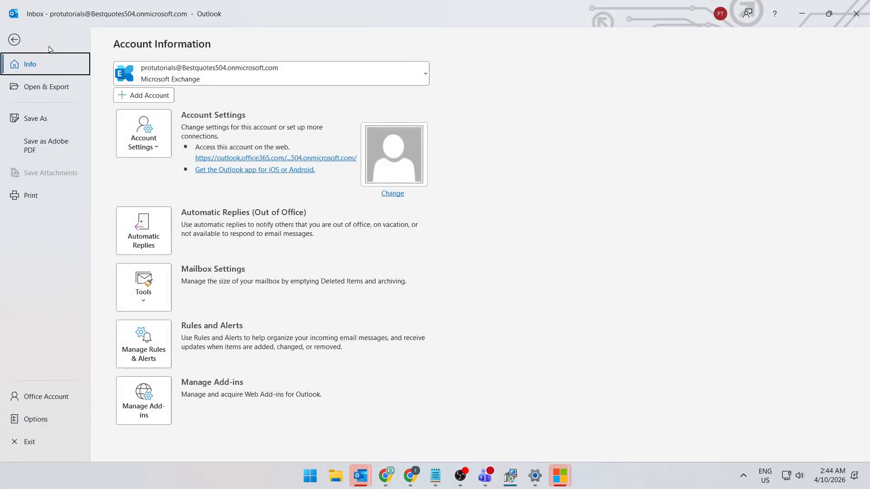
Switch to Chrome and check the Microsoft 365 repair's save-your-work prompt and progress window
left_click(406, 480)
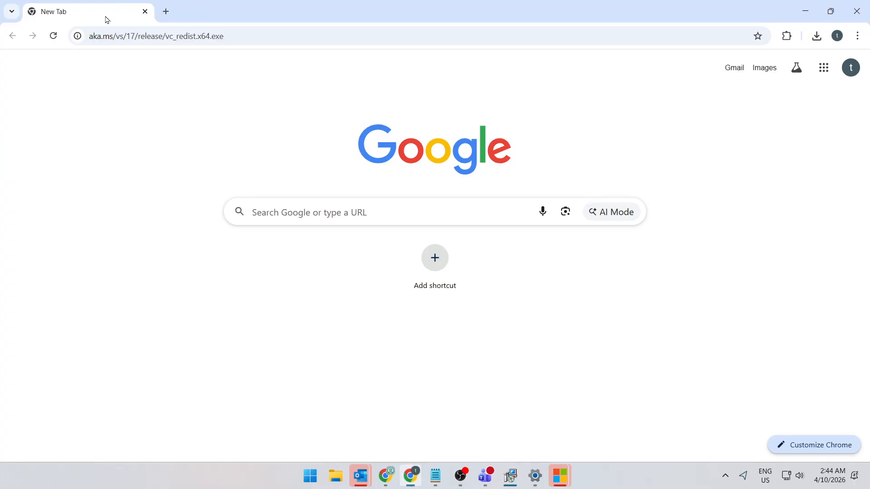
left_click_drag(106, 17, 283, 1)
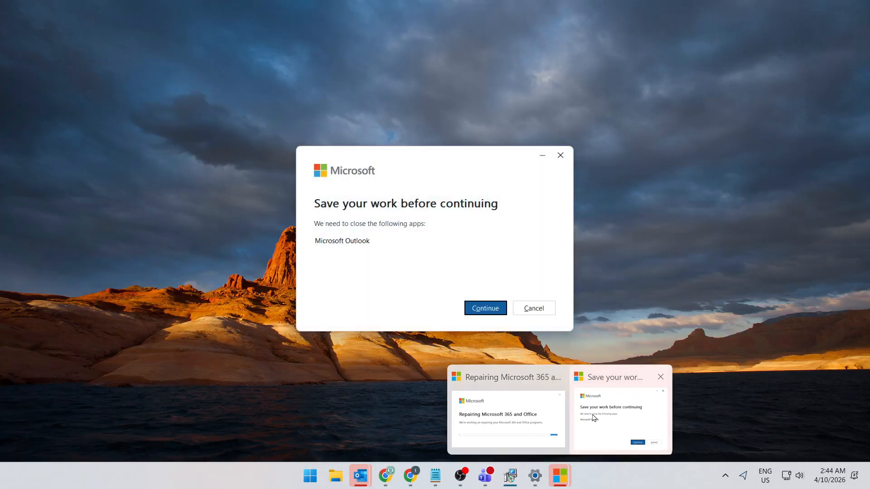
left_click(621, 414)
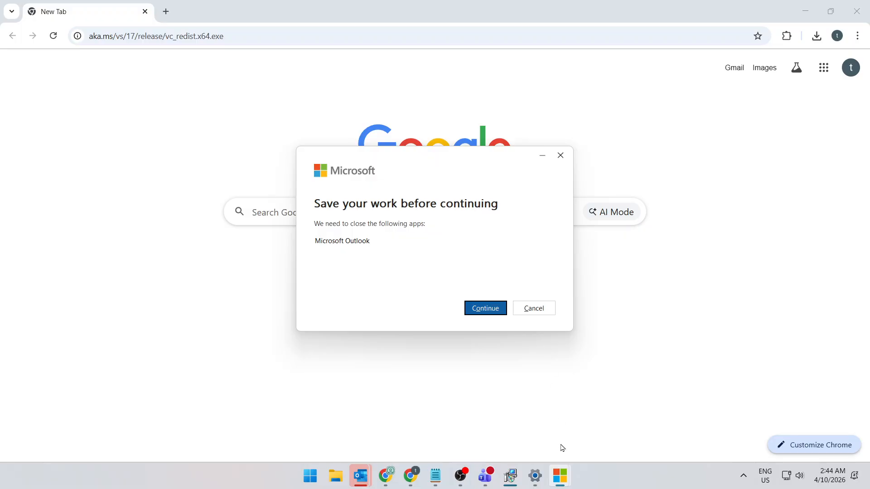
mouse_move(560, 475)
left_click(523, 383)
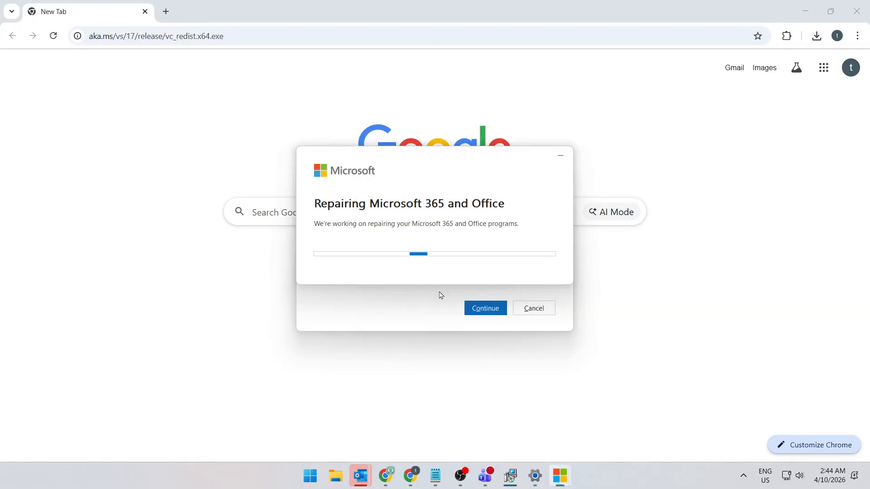
left_click(447, 404)
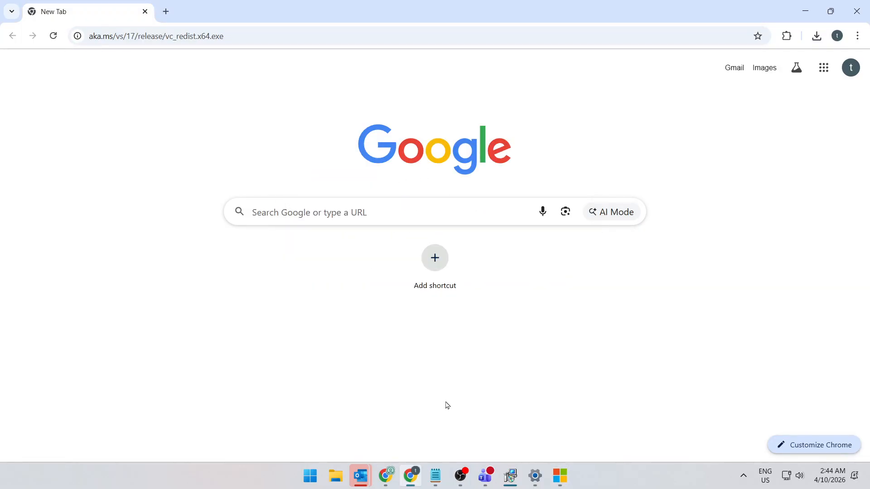
Switch back to Outlook and return from Account Information to the inbox
left_click(360, 476)
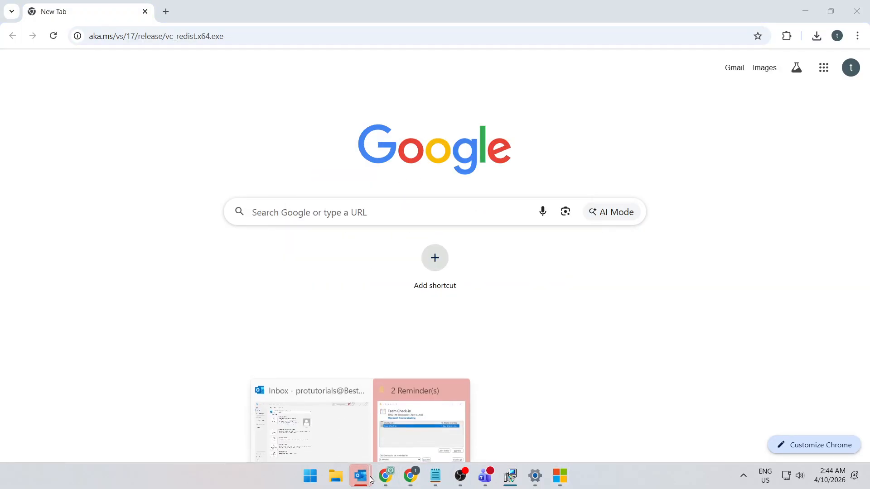
left_click(333, 431)
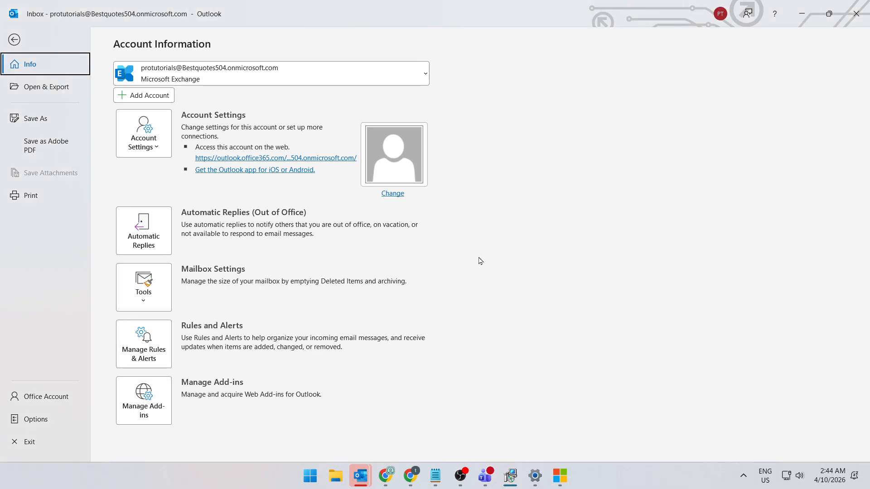
left_click(12, 43)
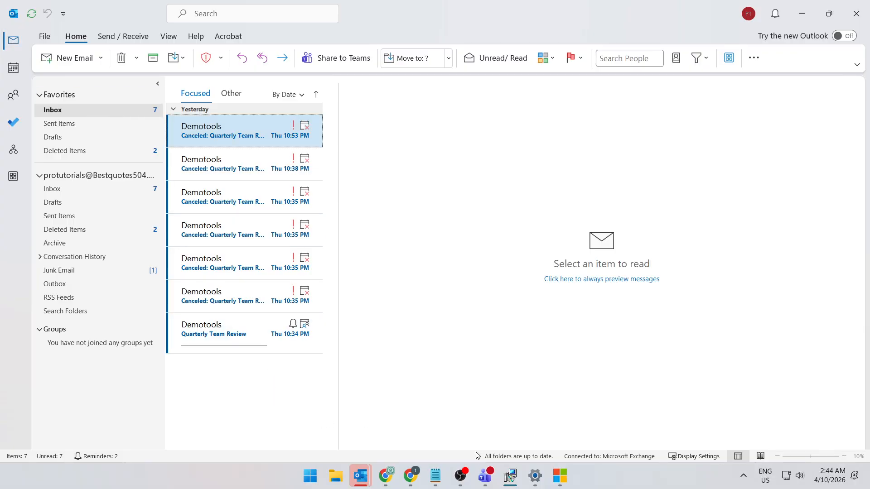
View the Teams window and switch back to the Outlook inbox
left_click(485, 475)
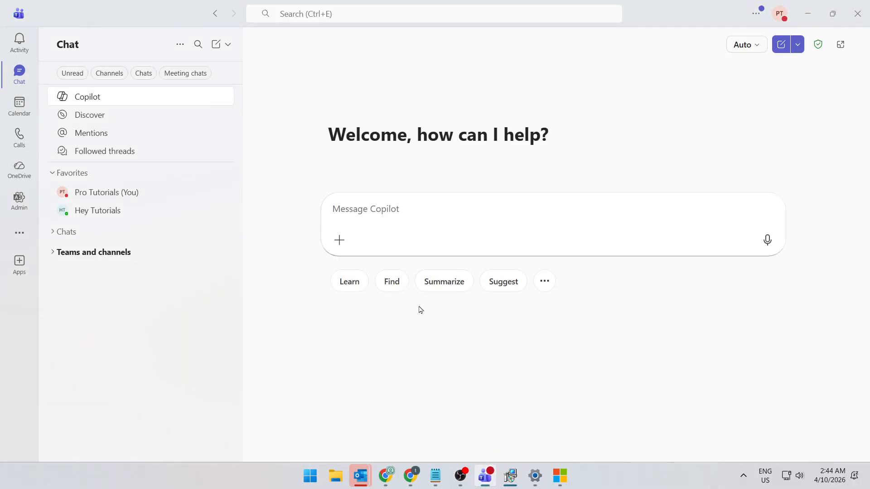
mouse_move(360, 476)
left_click(297, 431)
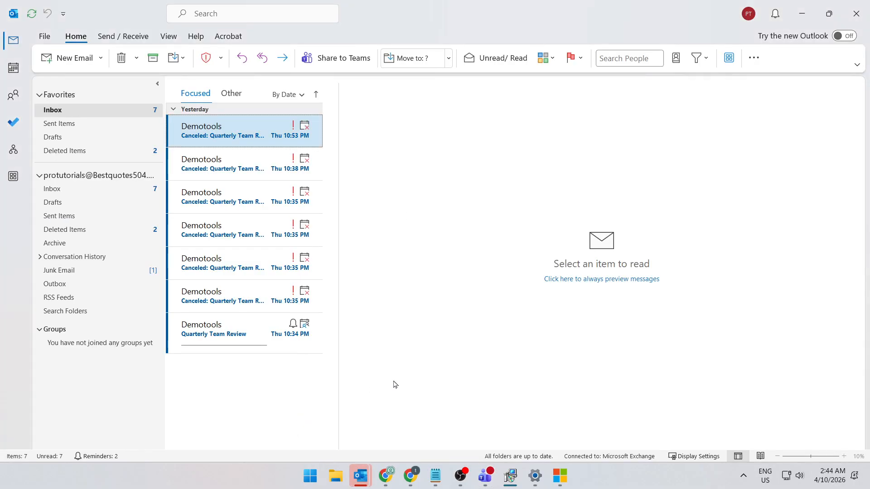